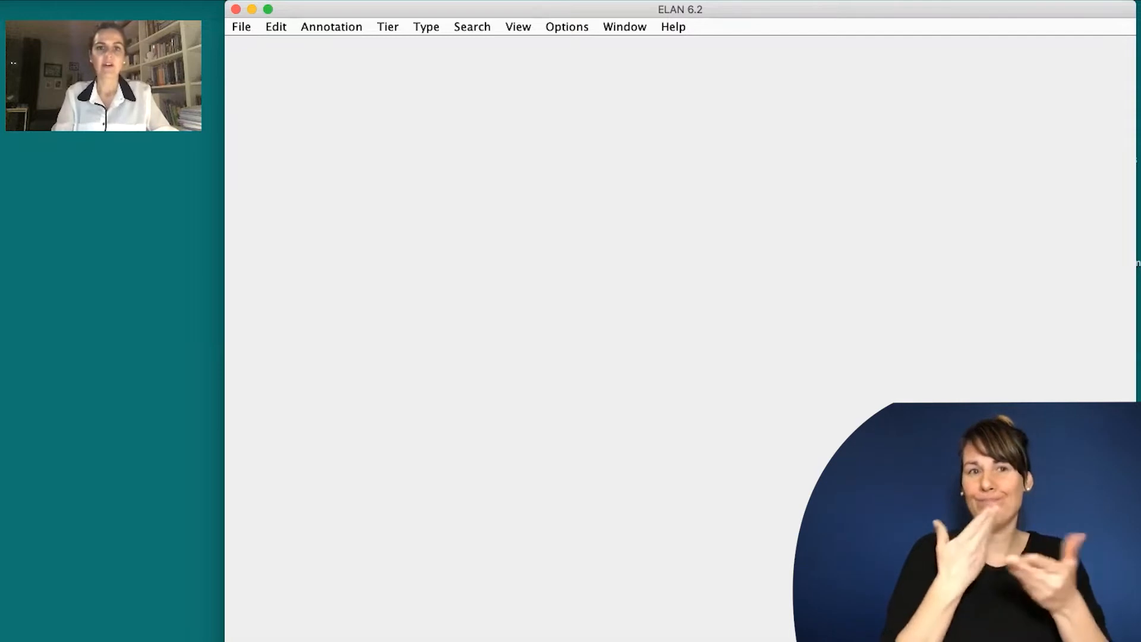
- Open the structured search for multiple eaf files and load the existing Practice domain
left_click(473, 27)
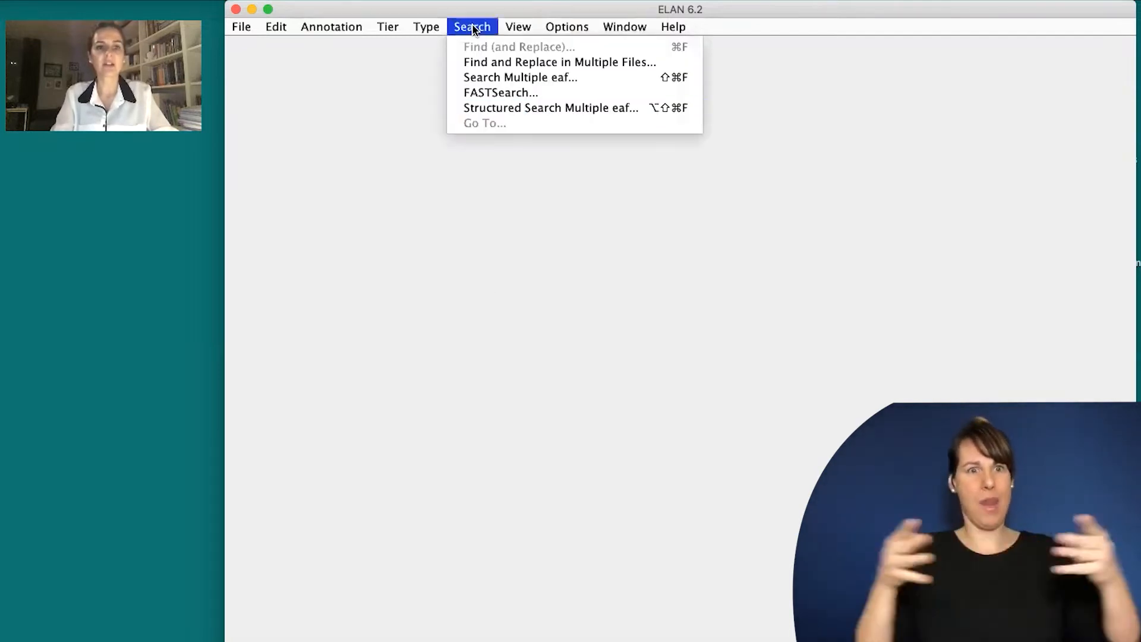
left_click(483, 109)
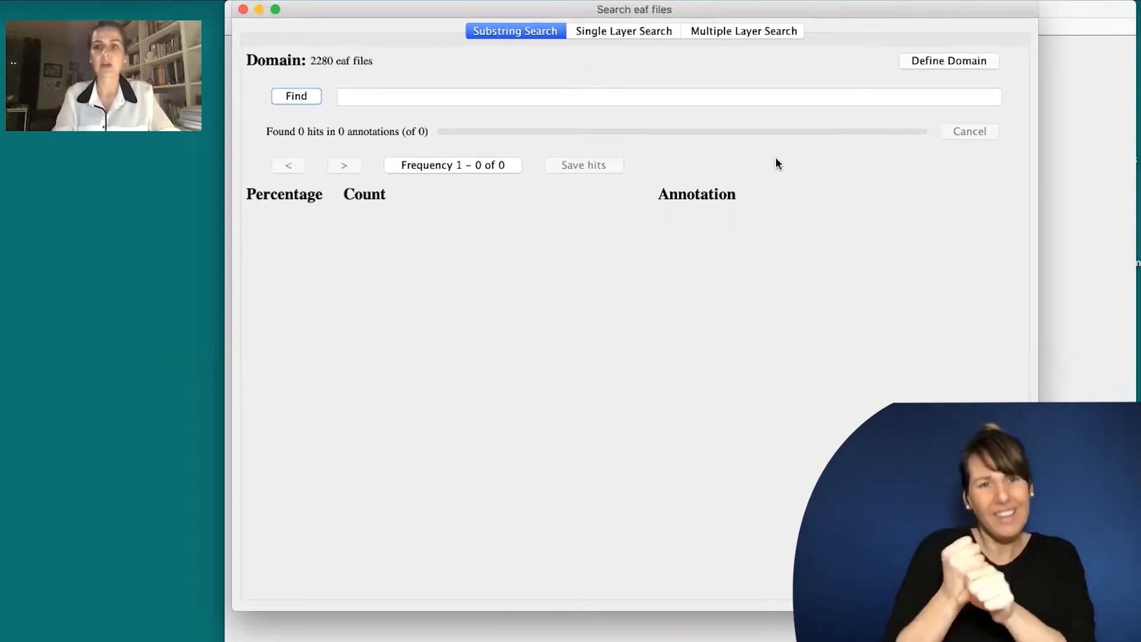
left_click(931, 65)
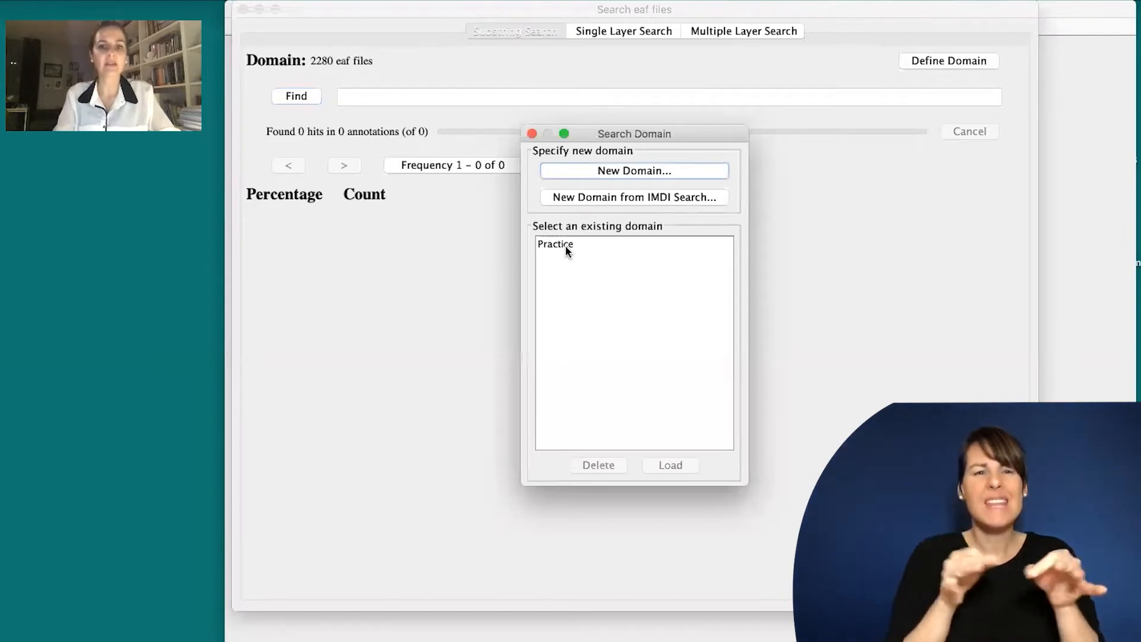
left_click(566, 245)
left_click(667, 467)
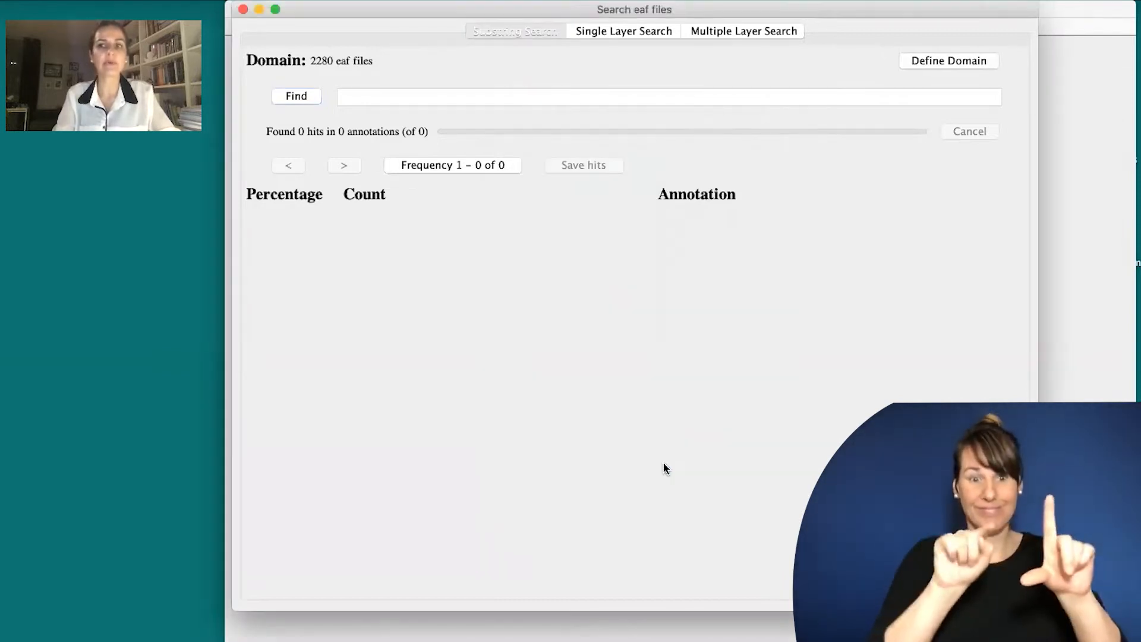
- Run a substring search for MAMA across the loaded domain
left_click(376, 98)
type("MAMA")
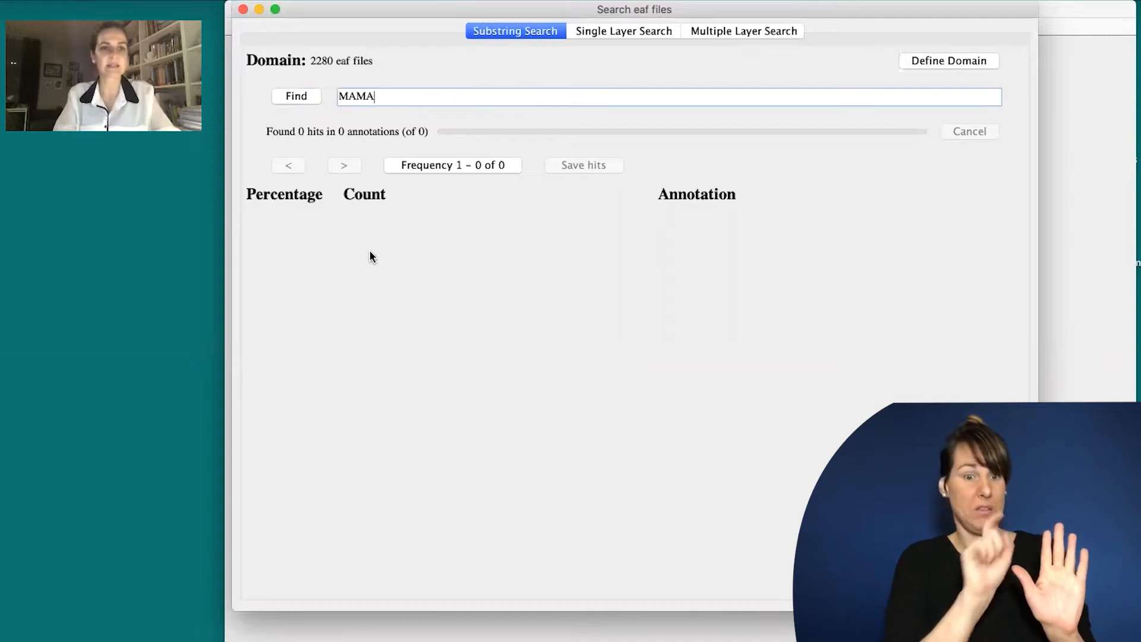
left_click(292, 98)
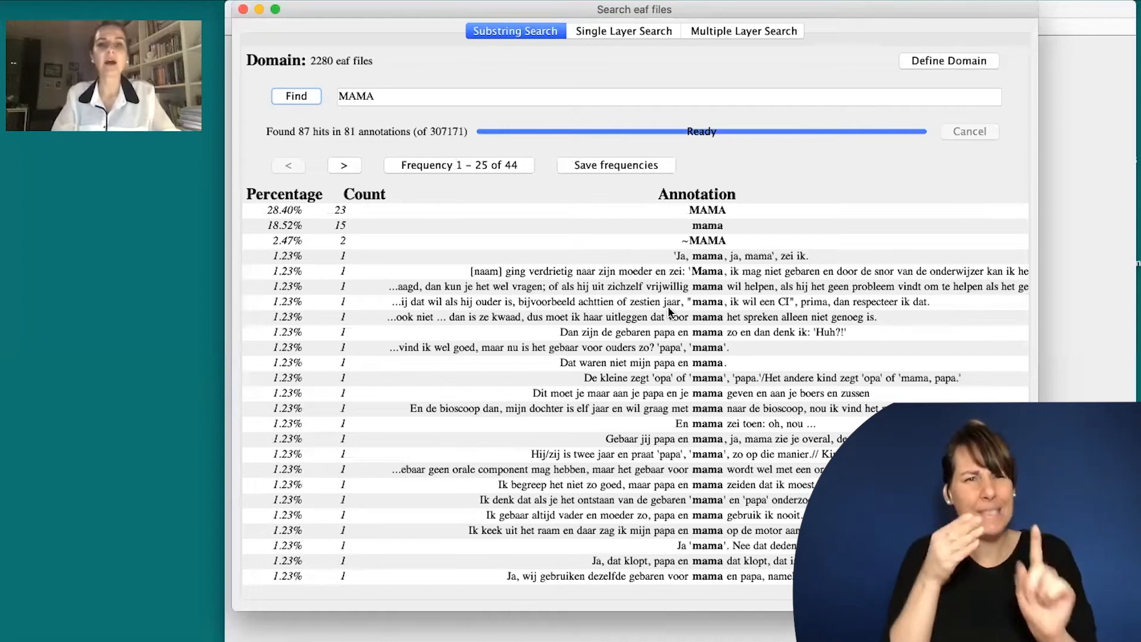
- Run a single layer search for MAMA on all tiers as a case sensitive substring match
left_click(637, 31)
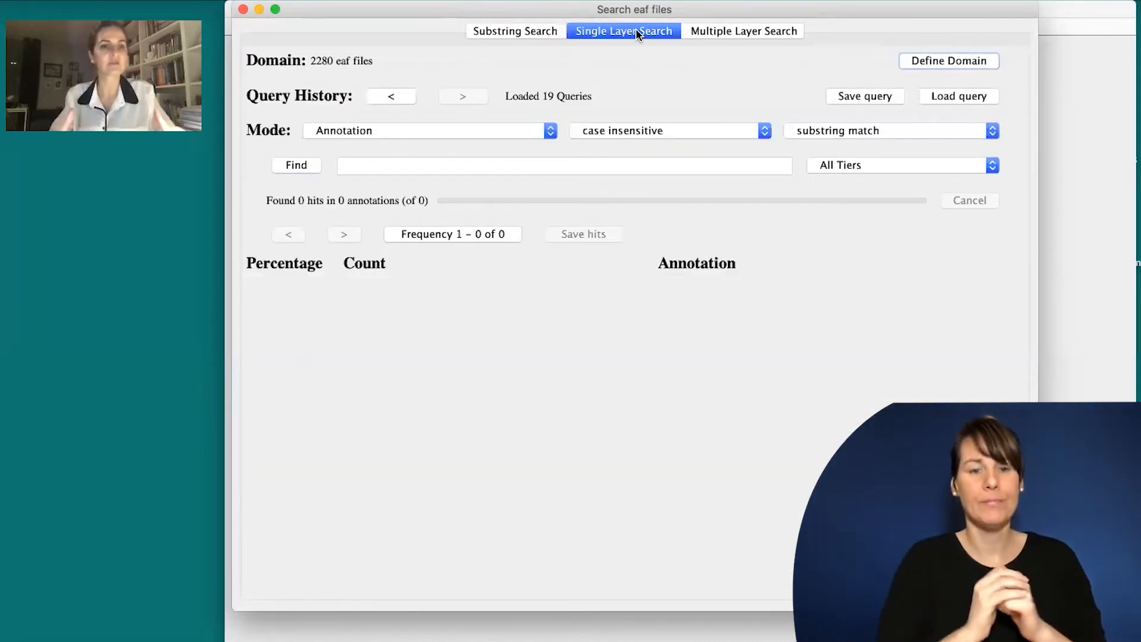
left_click(435, 166)
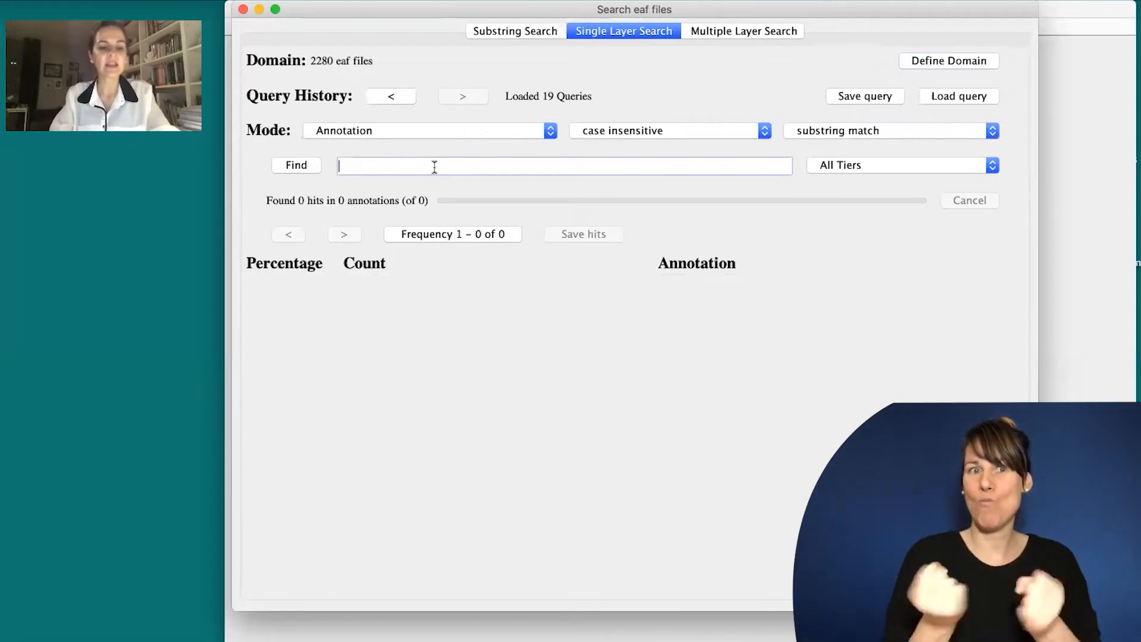
type("MASMA")
key("BackSpace")
key("BackSpace")
key("BackSpace")
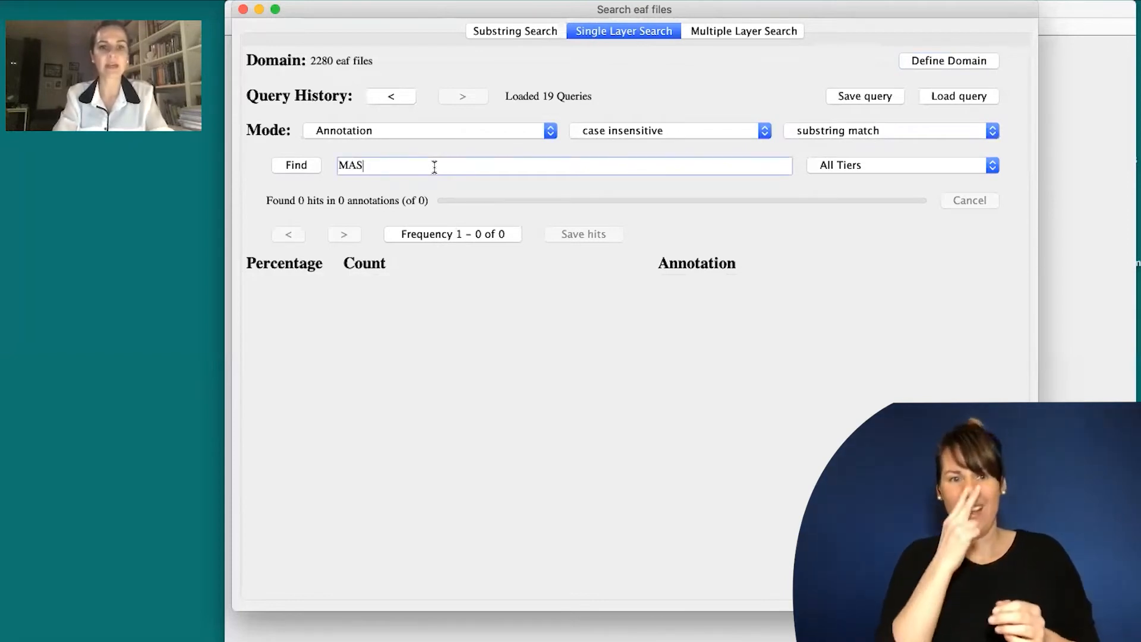
type("M")
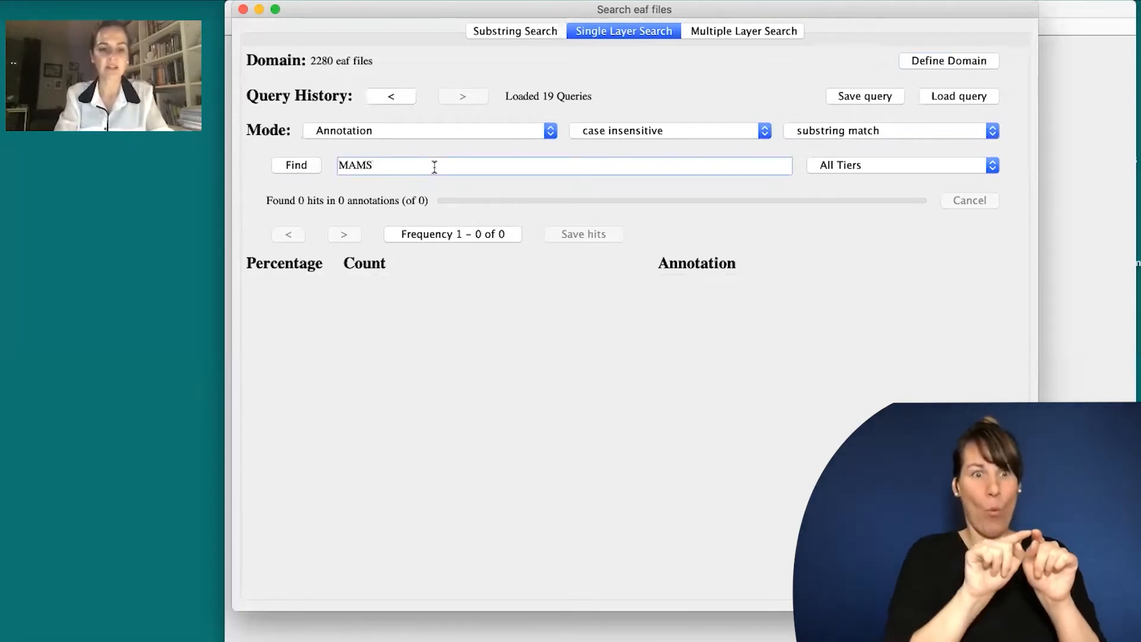
type("A")
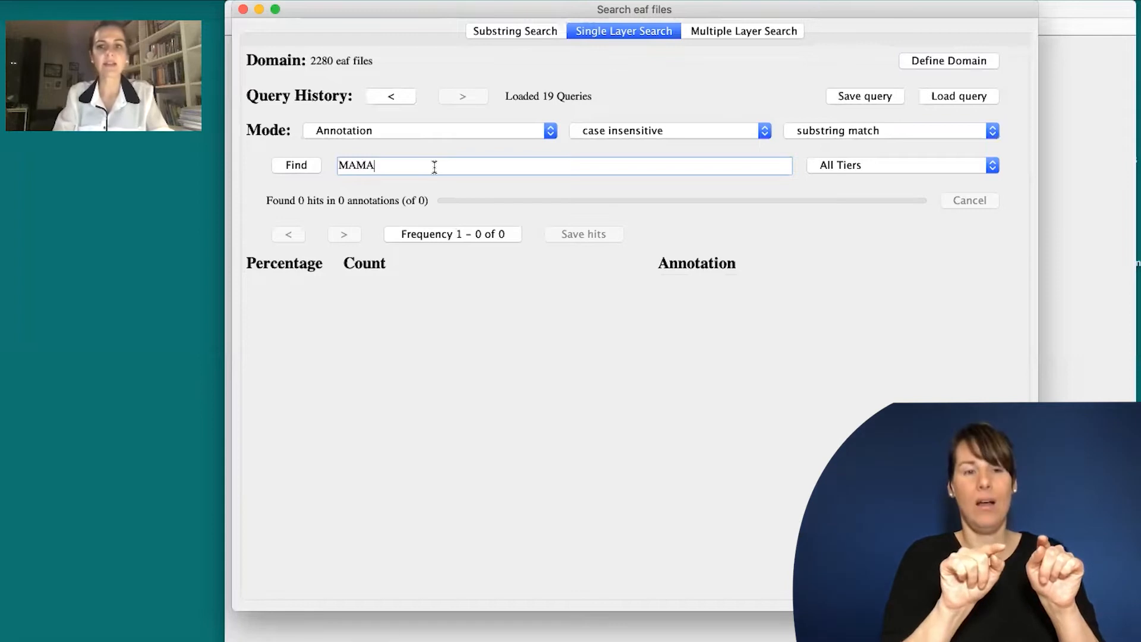
left_click(676, 131)
left_click(672, 144)
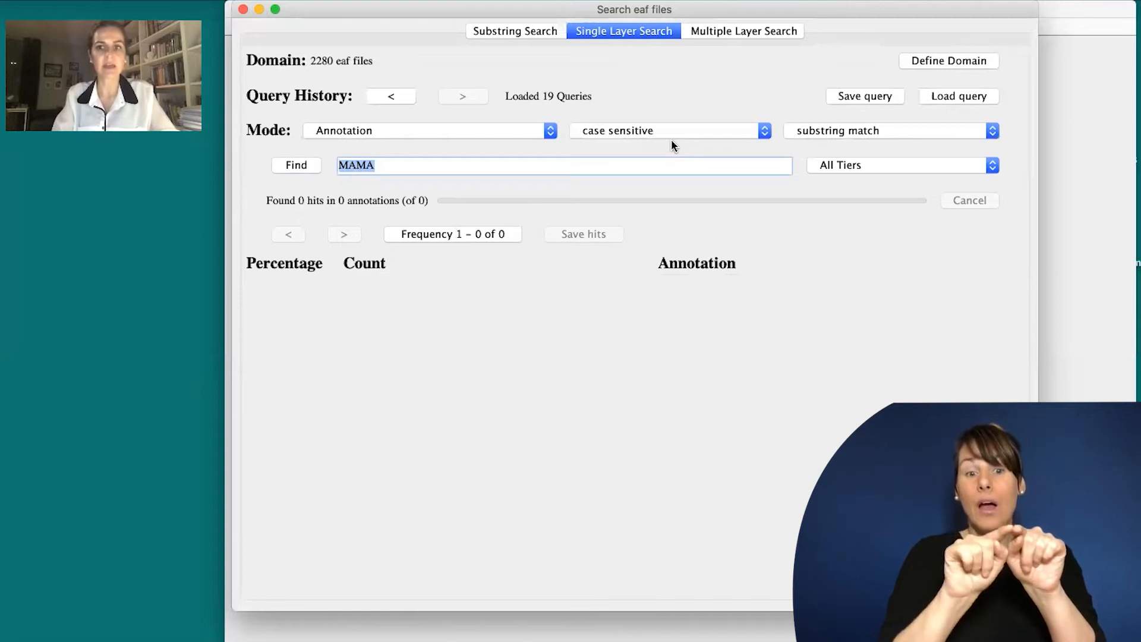
left_click(672, 141)
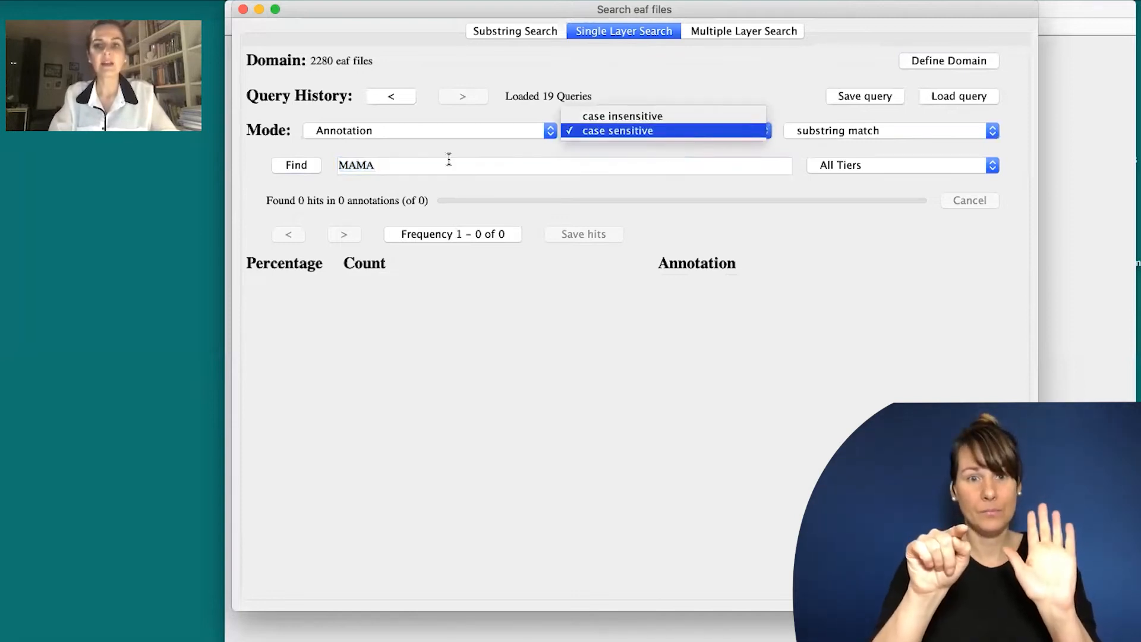
left_click(305, 165)
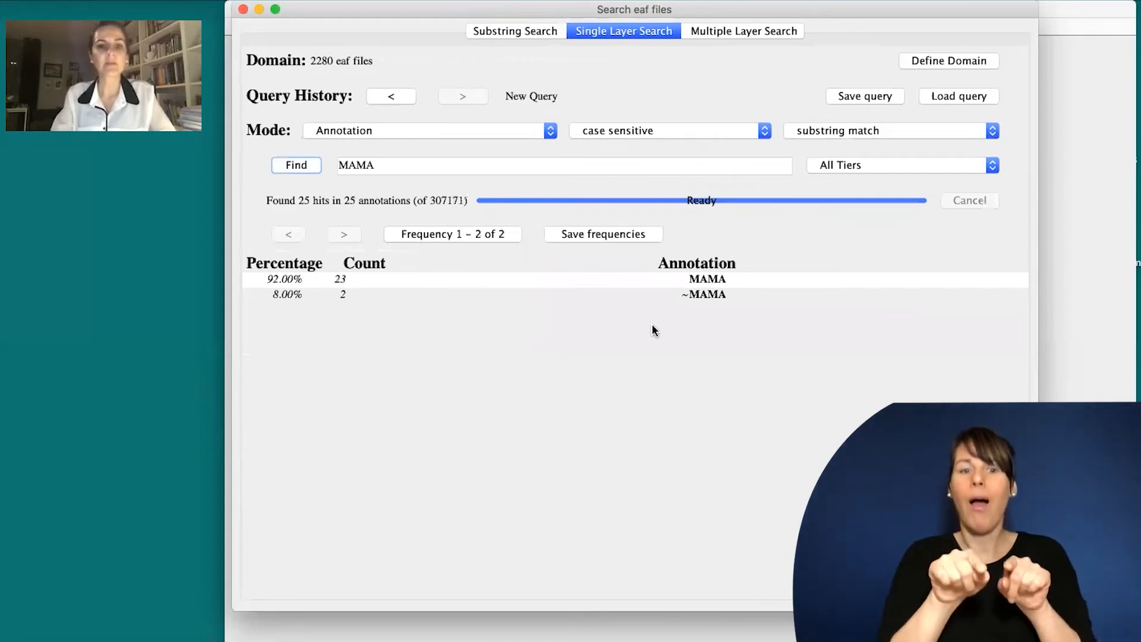
- Show the MAMA hits in concordance view, switch to the frequency view by frequency, and return to concordance view
right_click(607, 310)
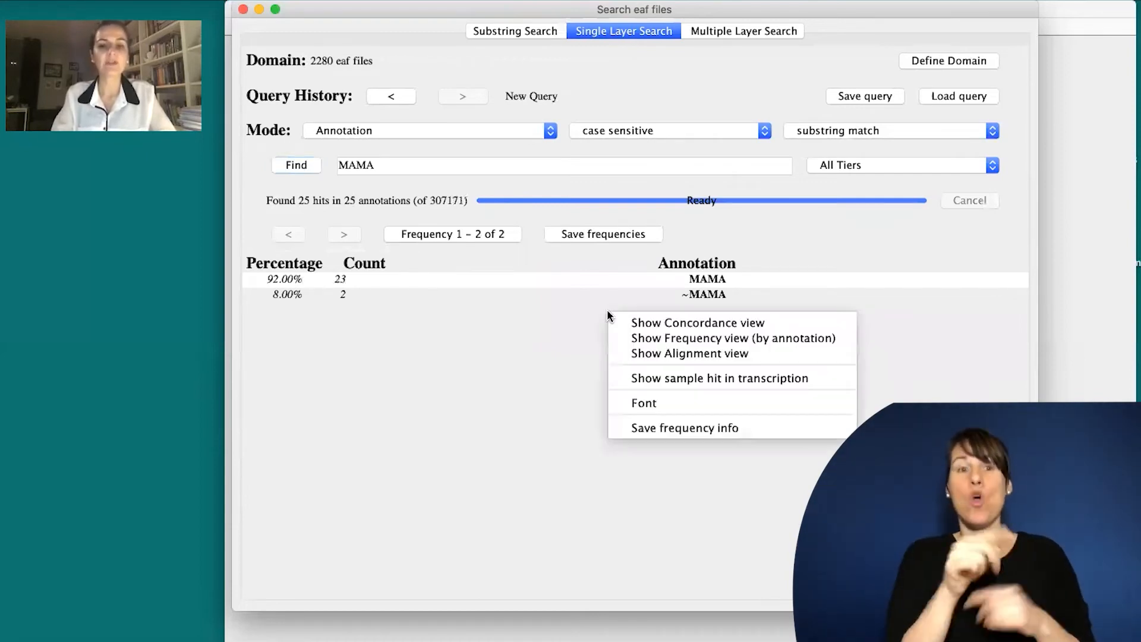
left_click(633, 322)
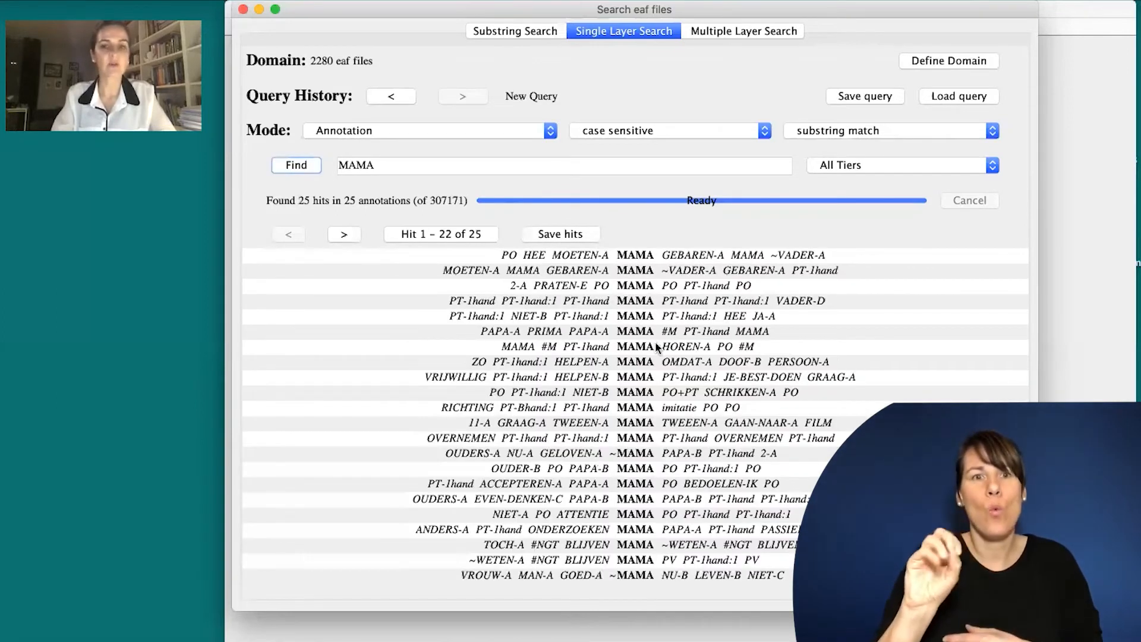
right_click(617, 335)
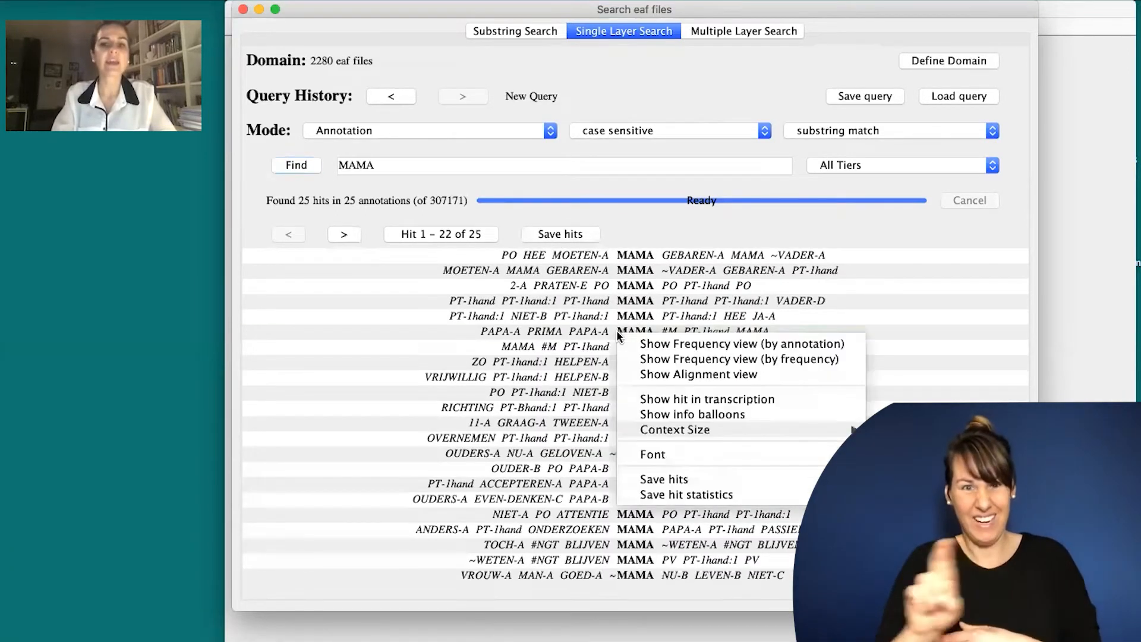
left_click(662, 361)
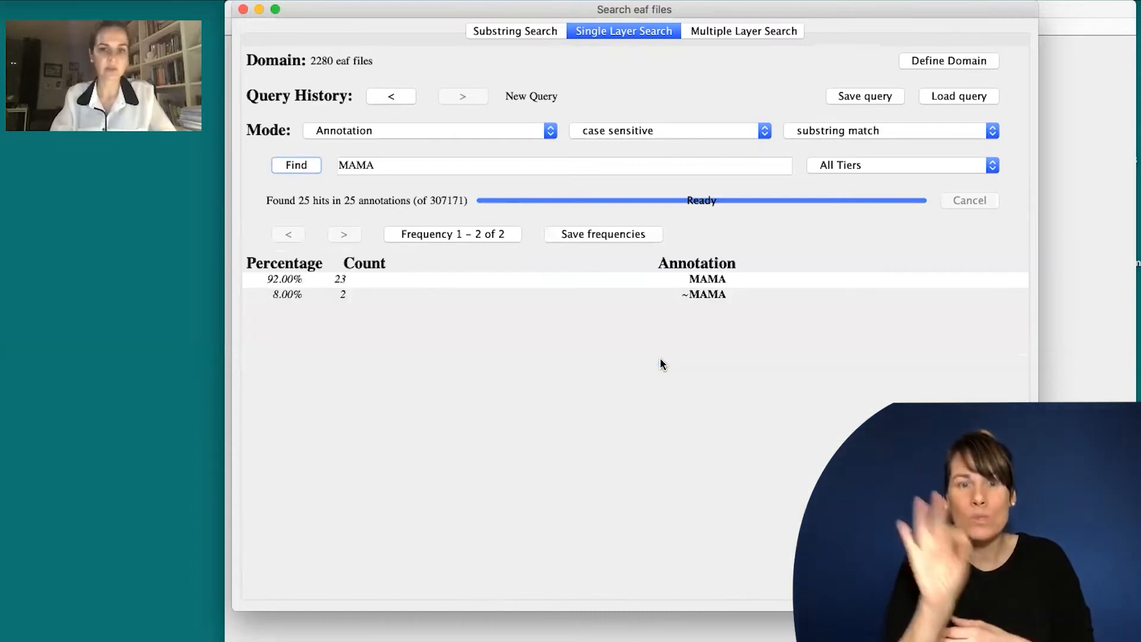
right_click(661, 363)
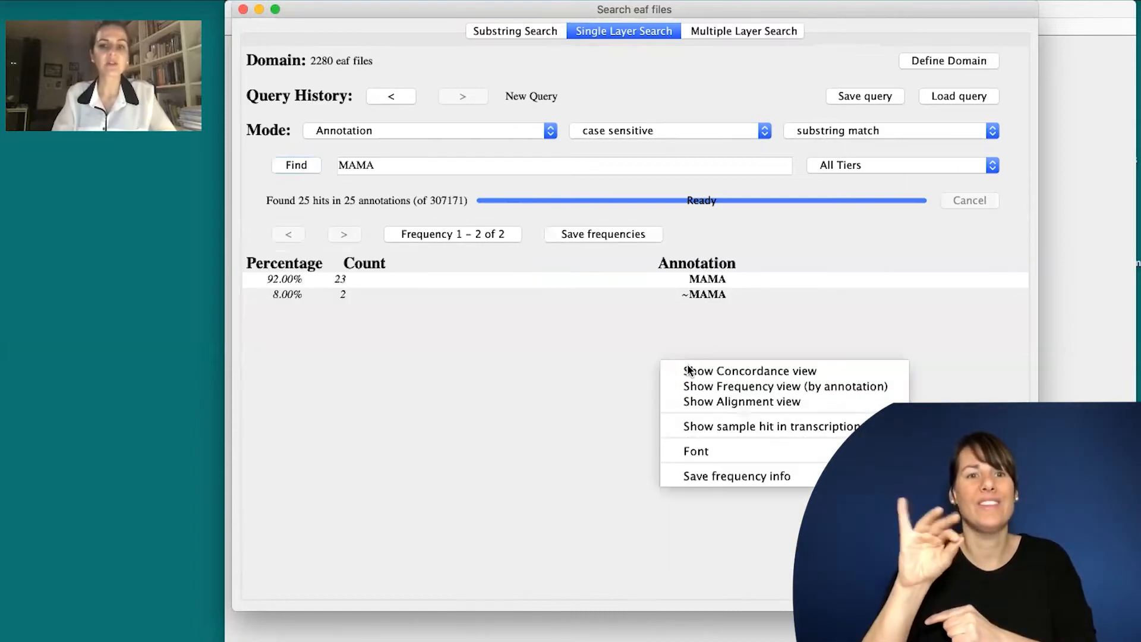
left_click(687, 367)
- Search all tiers for HOE and show the hits in the frequency view sorted by frequency
left_click(398, 167)
key("BackSpace")
key("BackSpace")
key("BackSpace")
key("BackSpace")
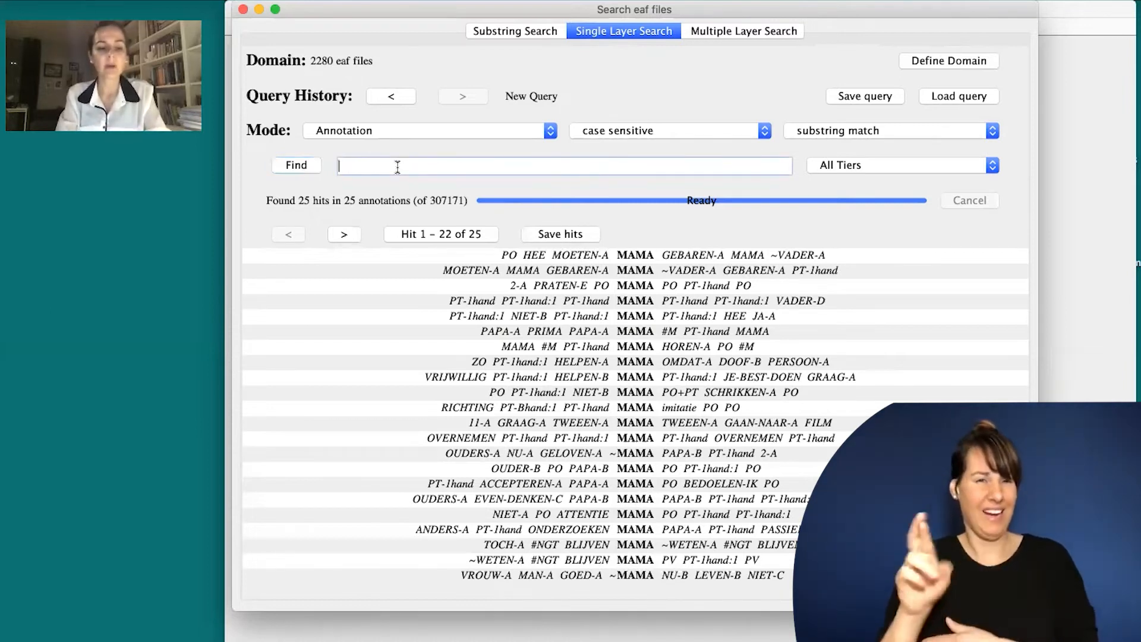
type("HOE")
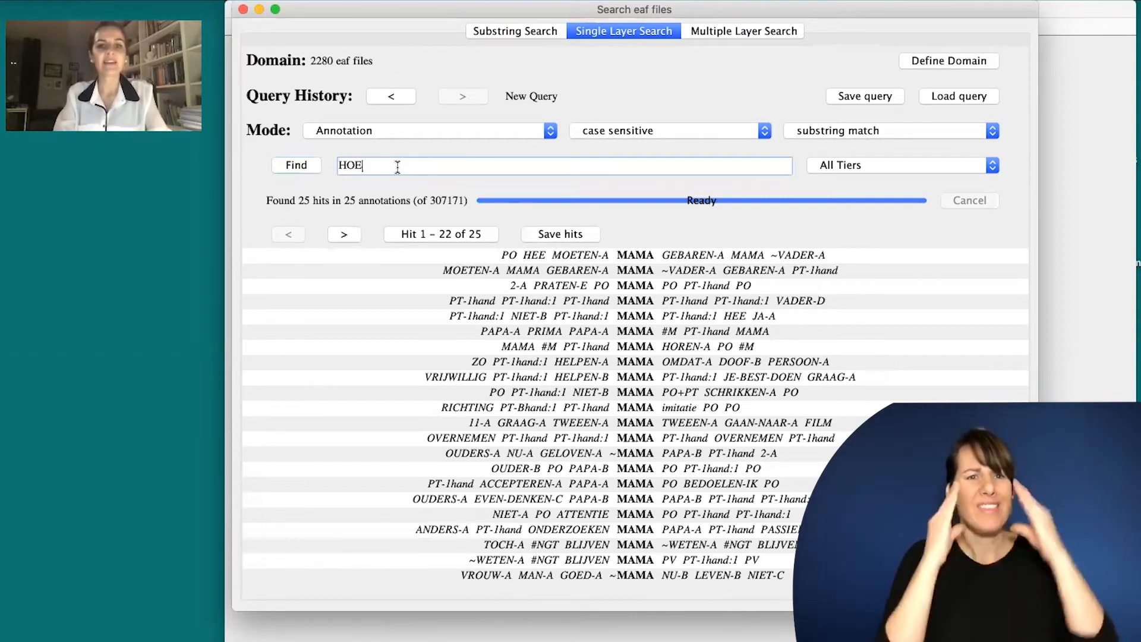
left_click(297, 165)
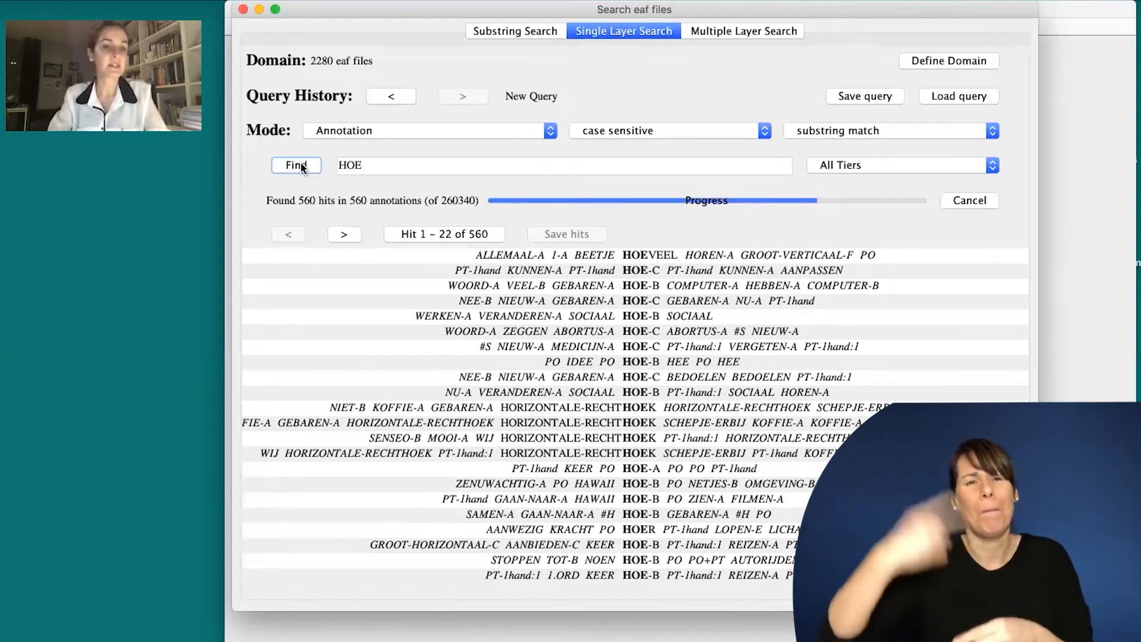
right_click(589, 372)
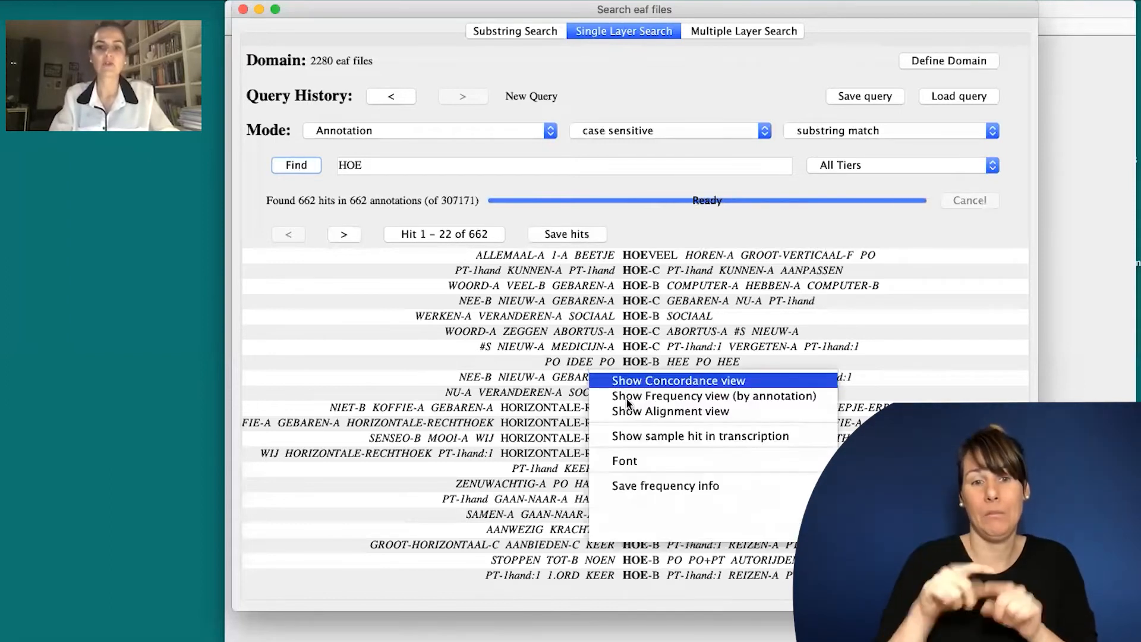
left_click(629, 397)
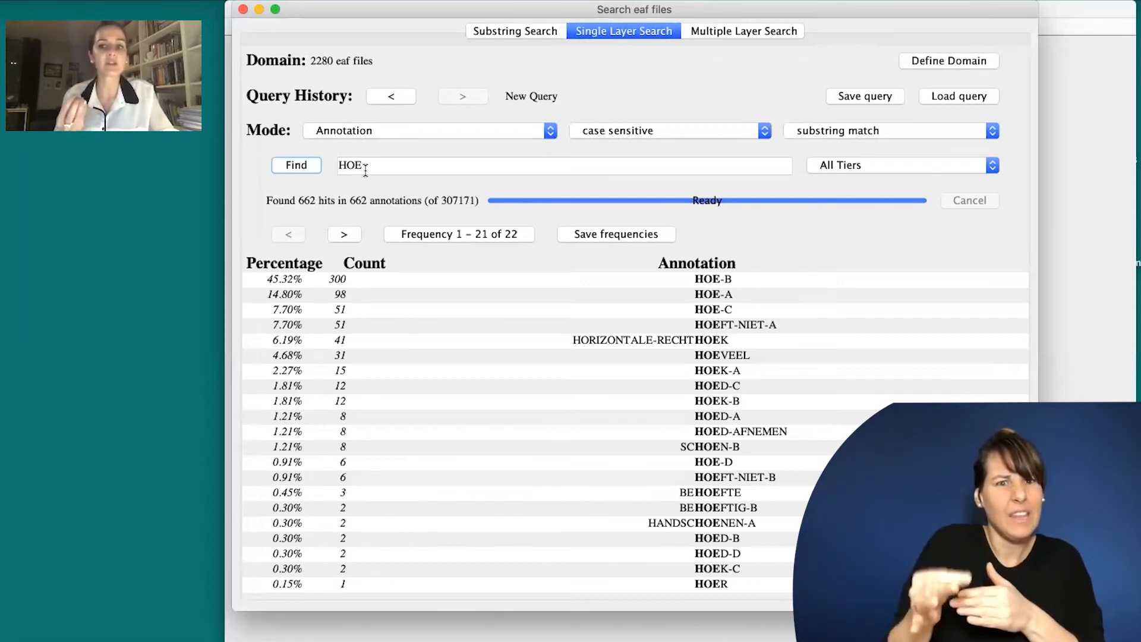
- Search the class_type tier type for ^* with the match mode set to regular expression
left_click(366, 170)
key("BackSpace")
key("BackSpace")
key("BackSpace")
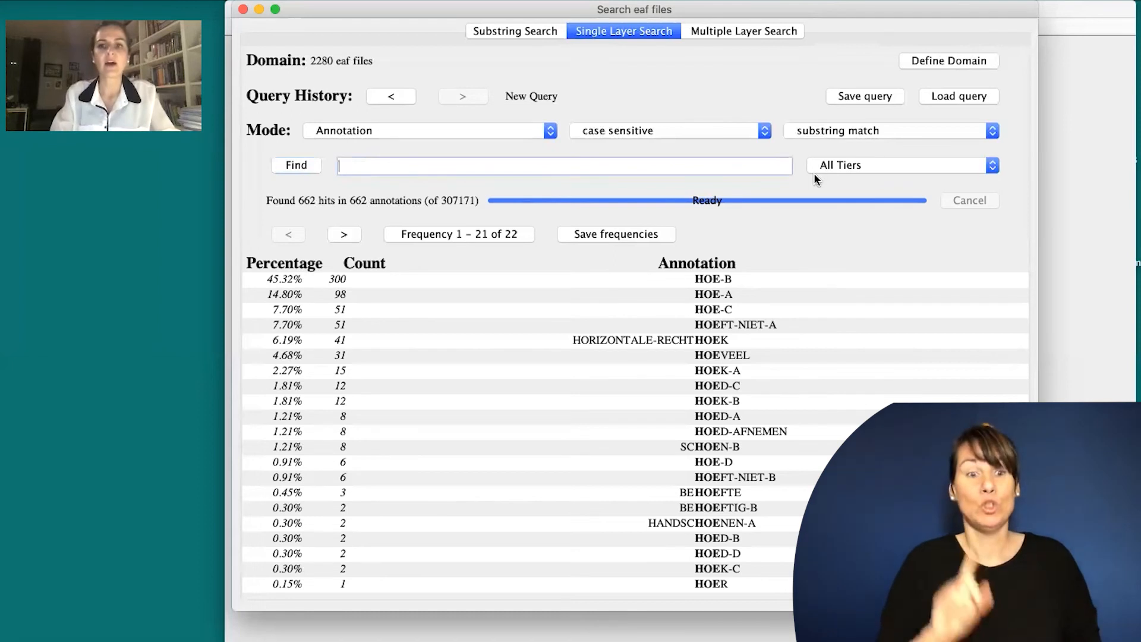
left_click(836, 165)
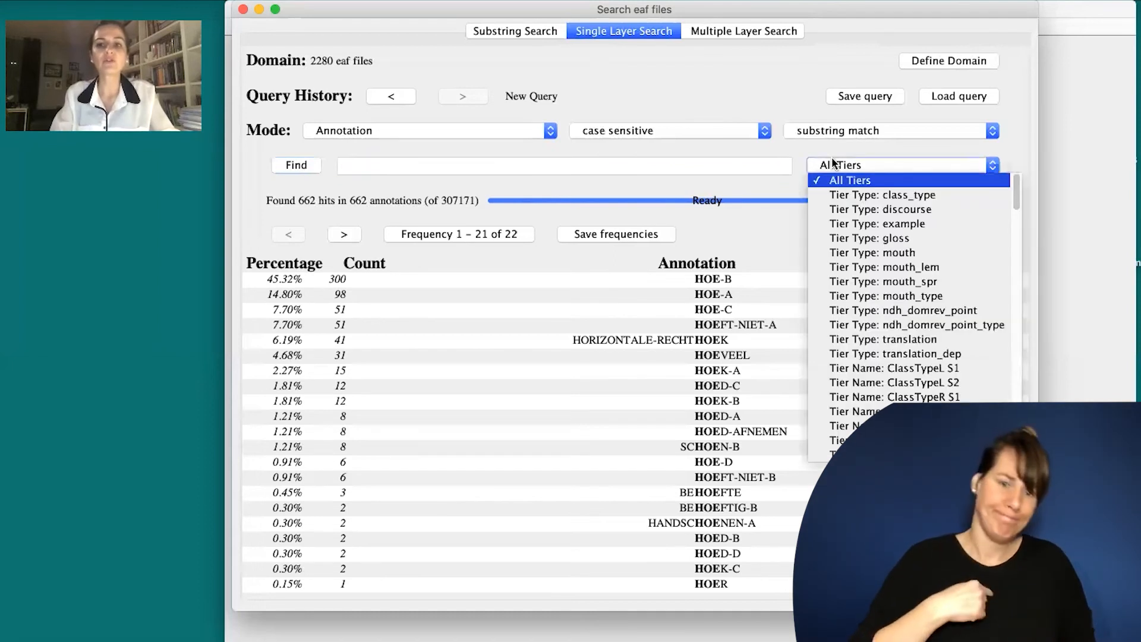
left_click(873, 195)
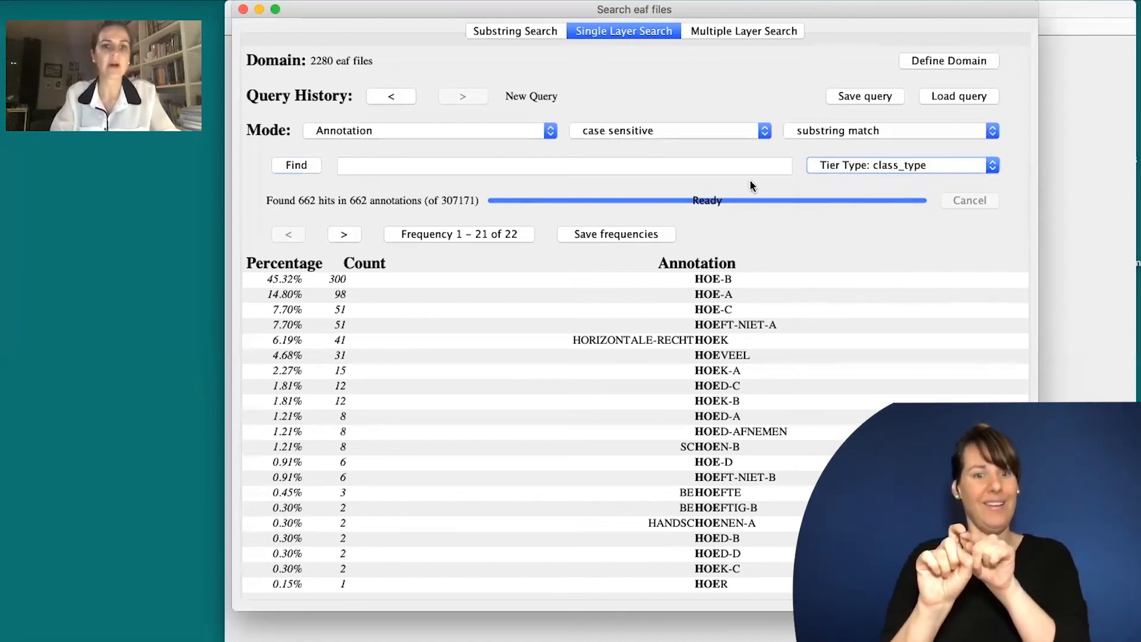
left_click(522, 165)
type("^*")
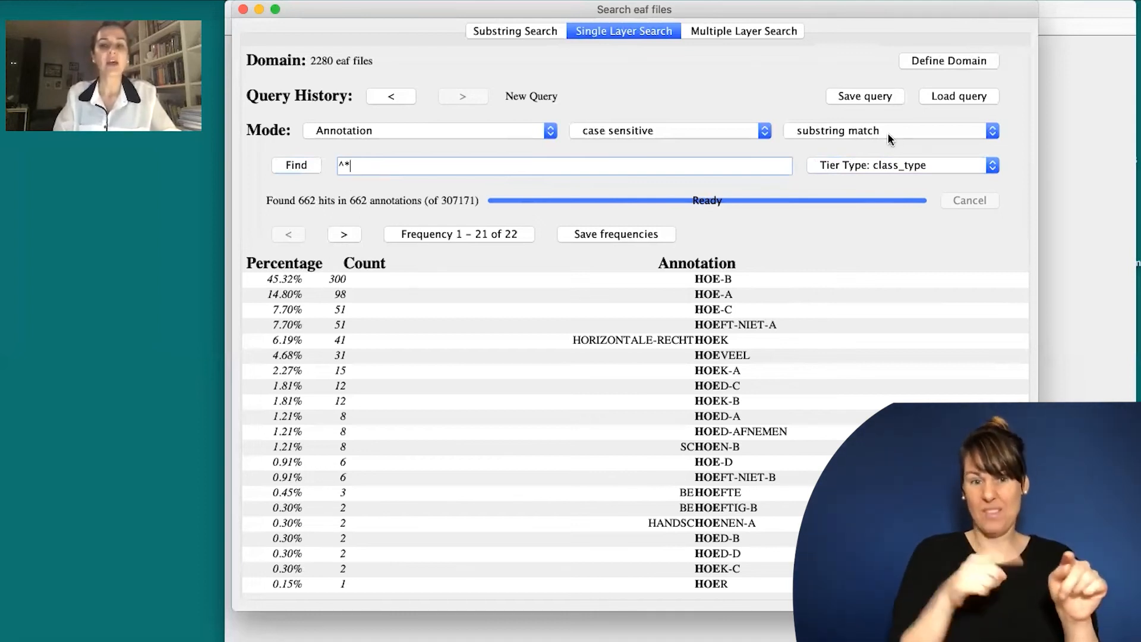
left_click(817, 133)
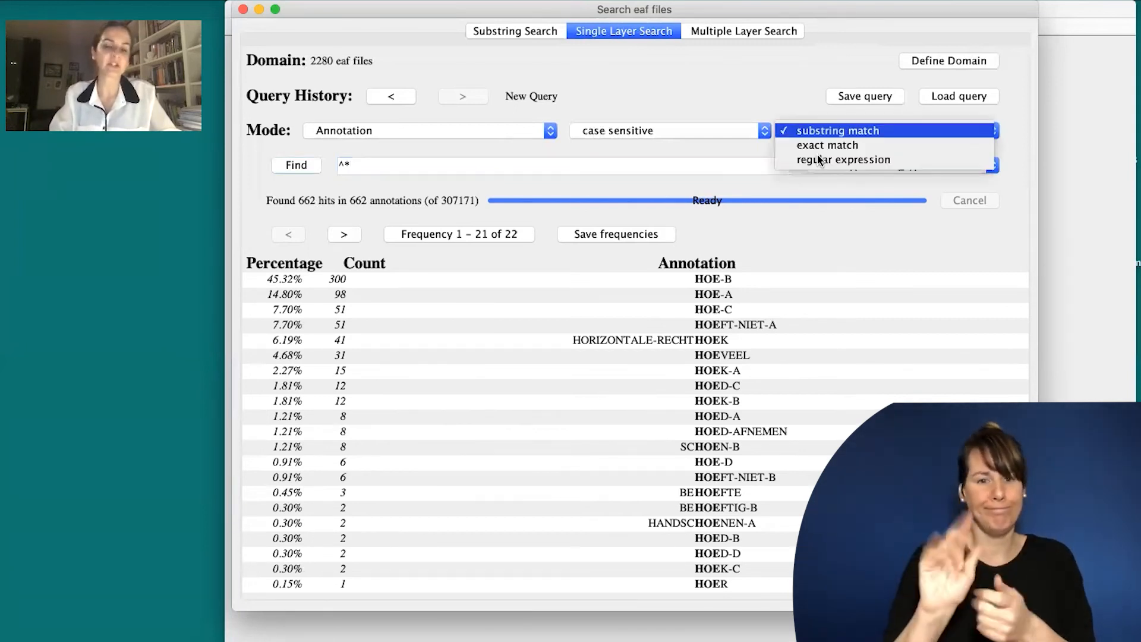
left_click(818, 159)
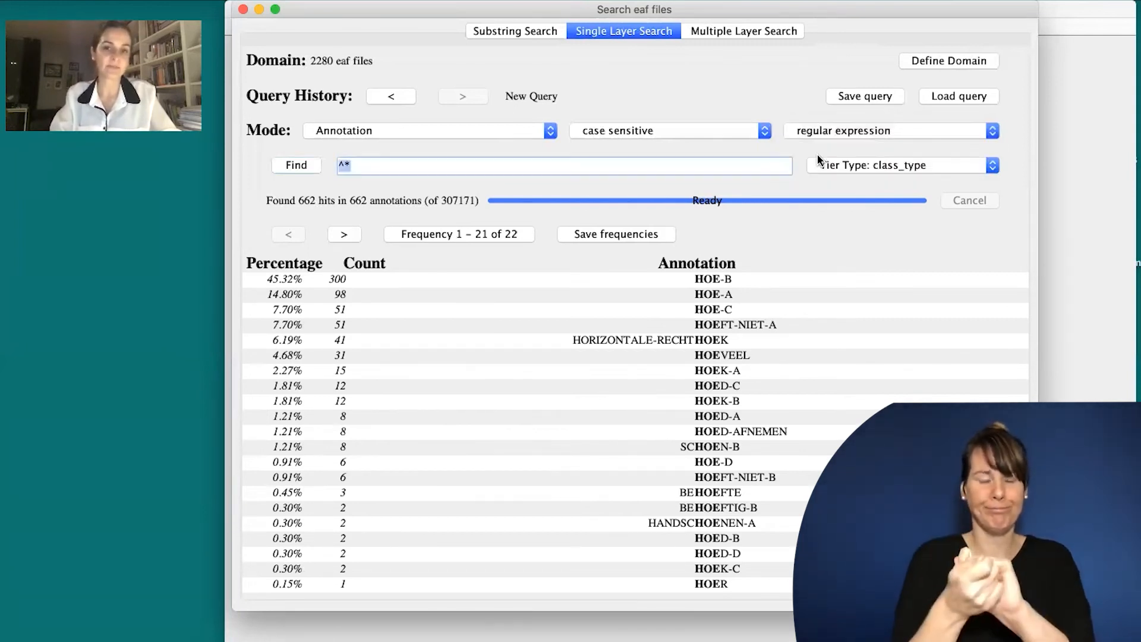
left_click(306, 168)
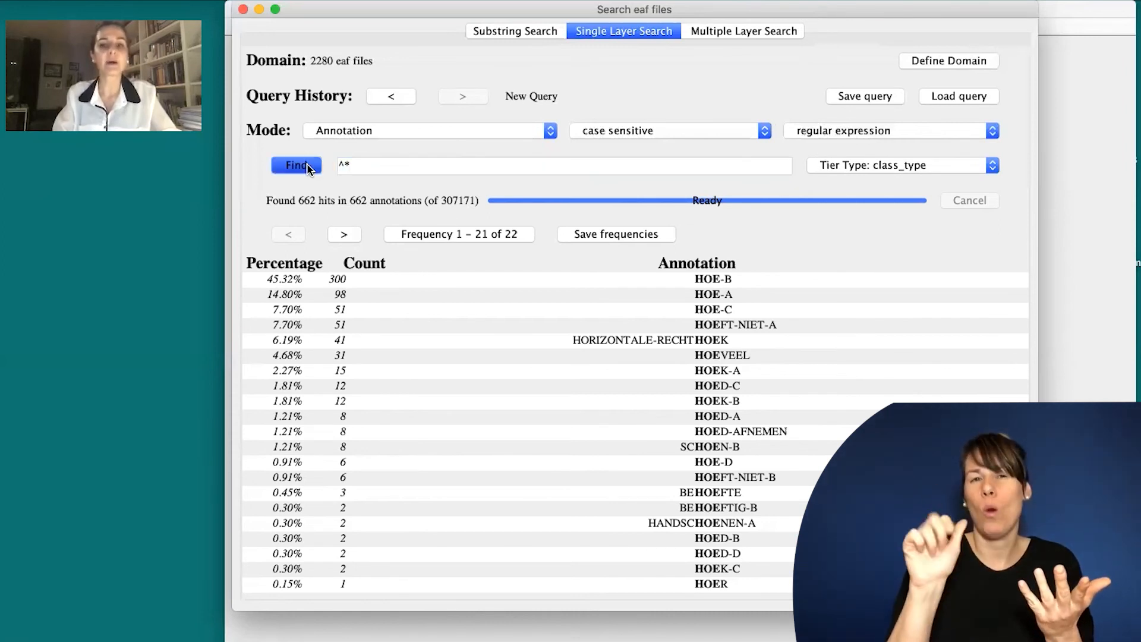